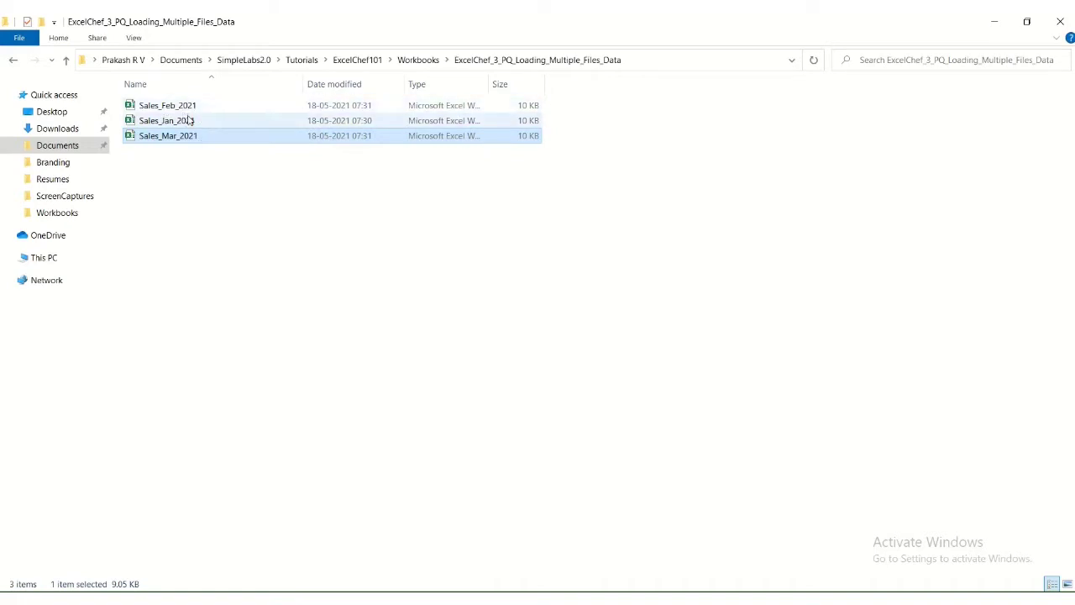
Switch to Excel and review the monthly sales data in the Sales_Jan_2021, Sales_Feb_2021 and Sales_Mar_2021 workbooks.
left_click(467, 601)
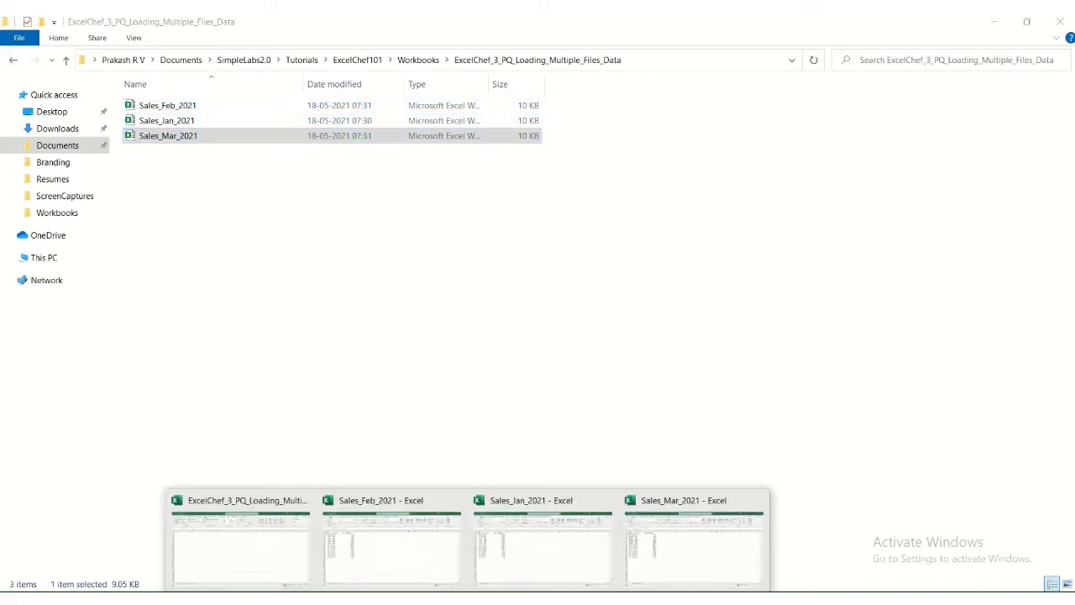
left_click(548, 549)
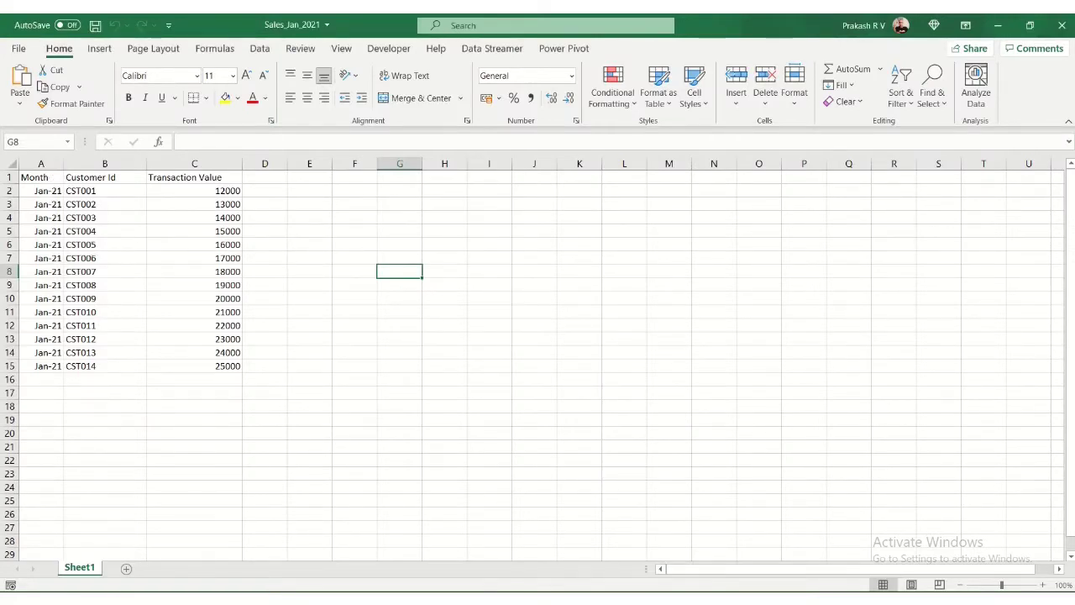
left_click(467, 602)
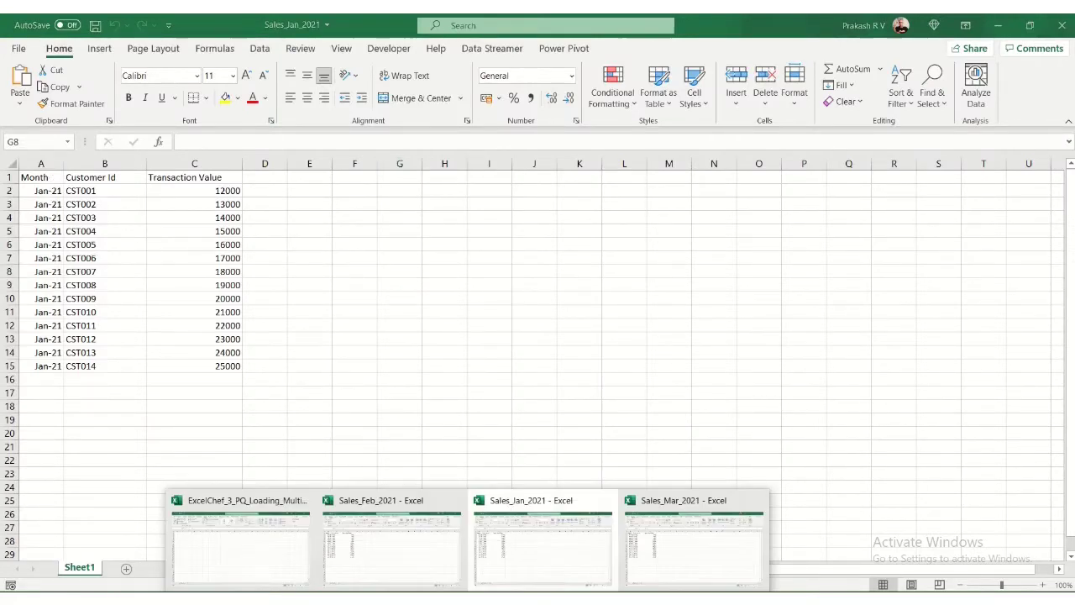
left_click(355, 554)
left_click(467, 602)
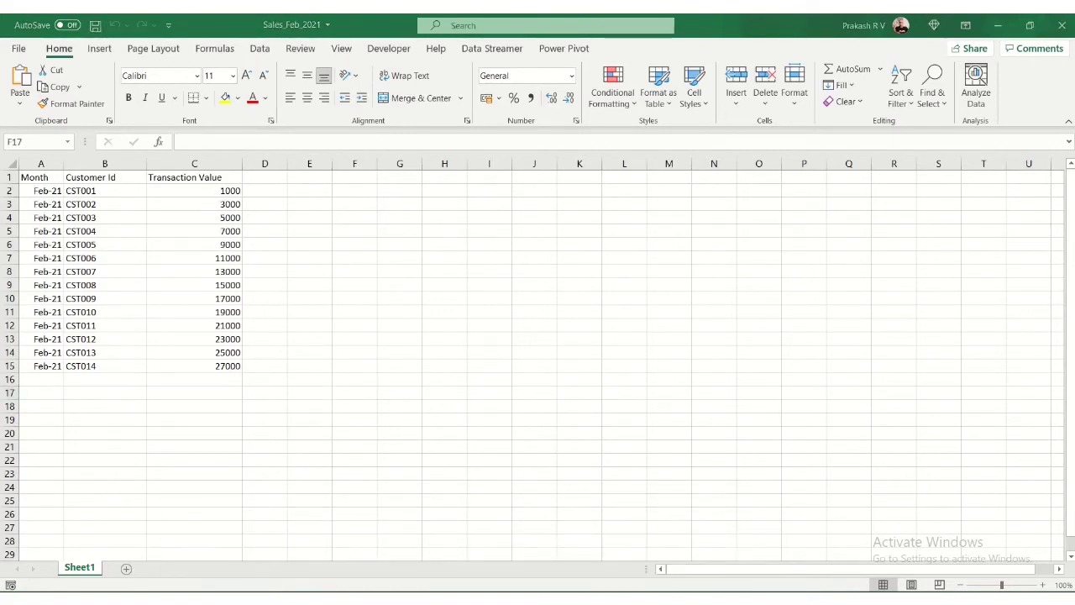
left_click(684, 554)
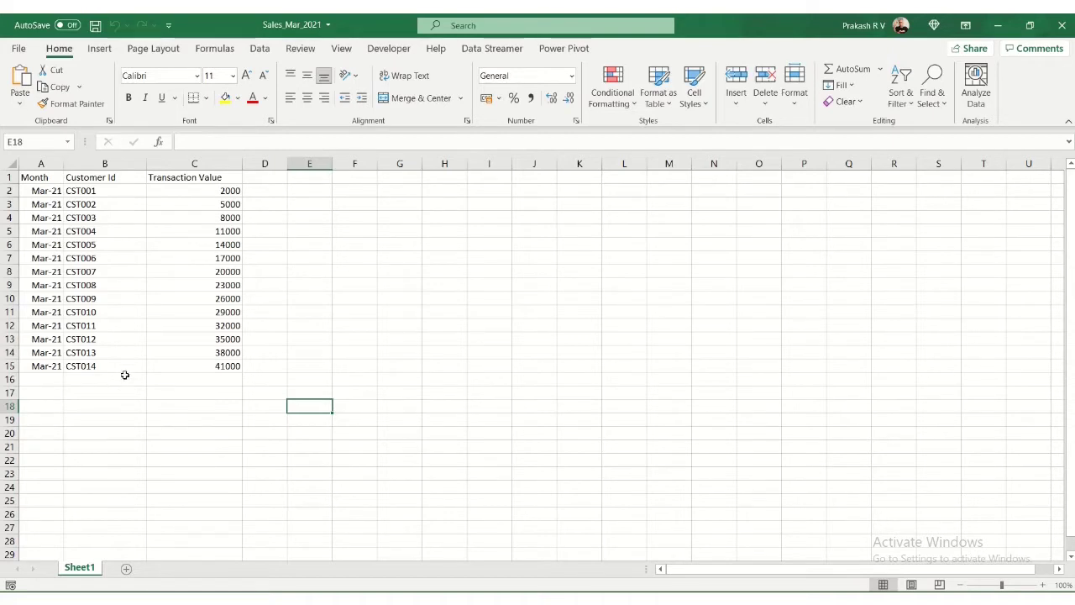
In the ExcelChef_3_PQ_Loading_Multiple_Files workbook, get data from the folder ExcelChef_3_PQ_Loading_Multiple_Files_Data.
left_click(468, 602)
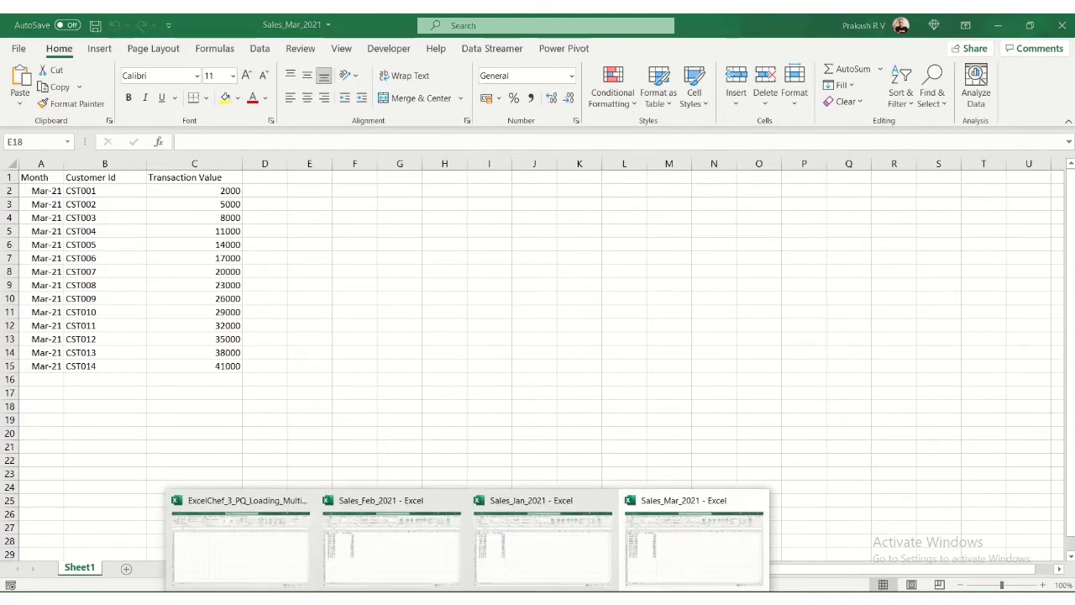
left_click(278, 569)
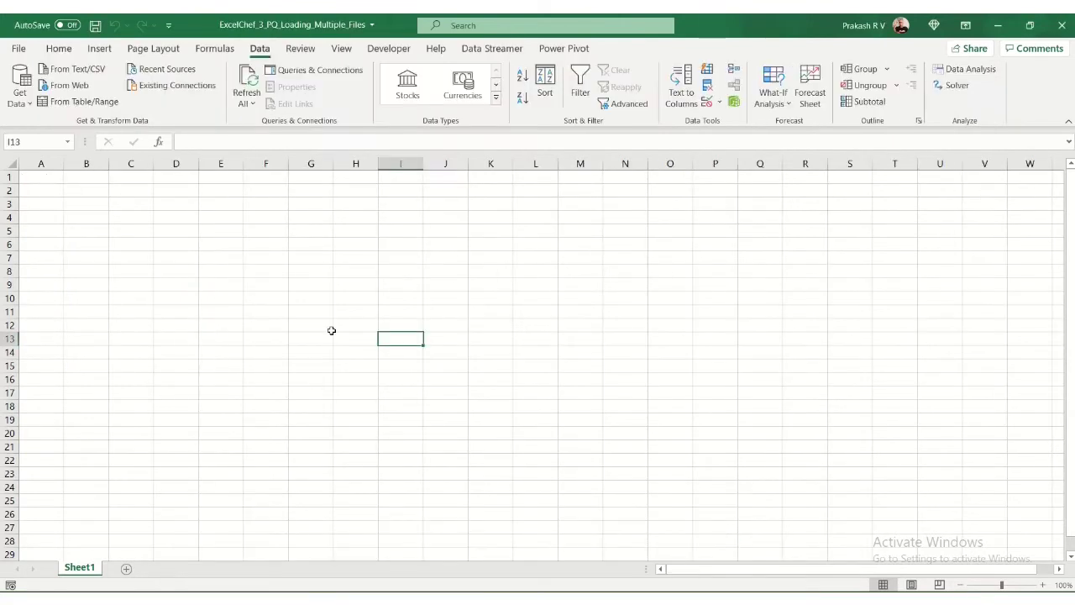
left_click(215, 220)
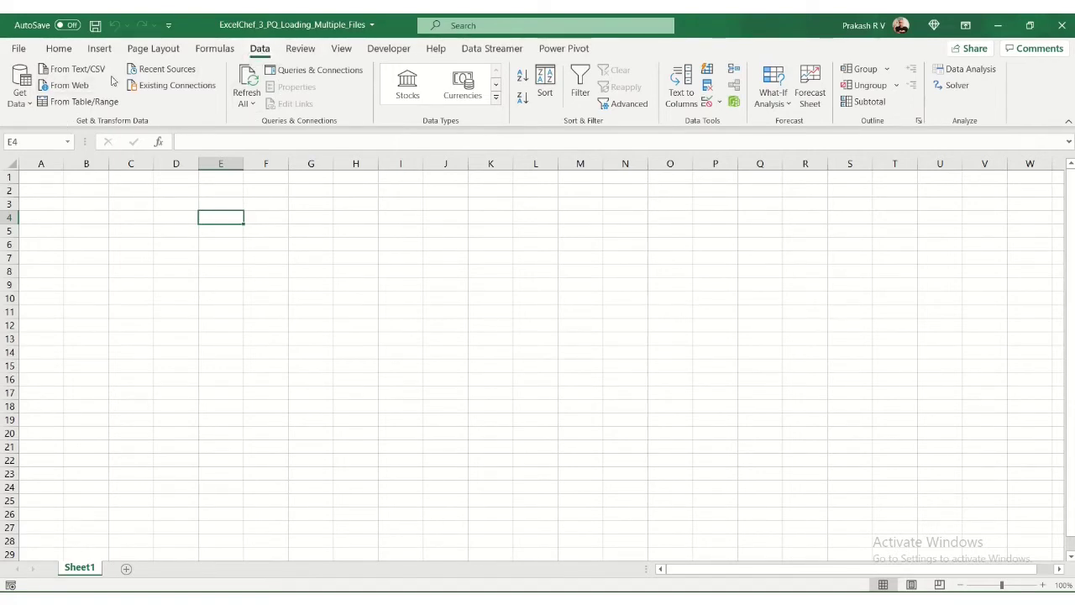
left_click(29, 104)
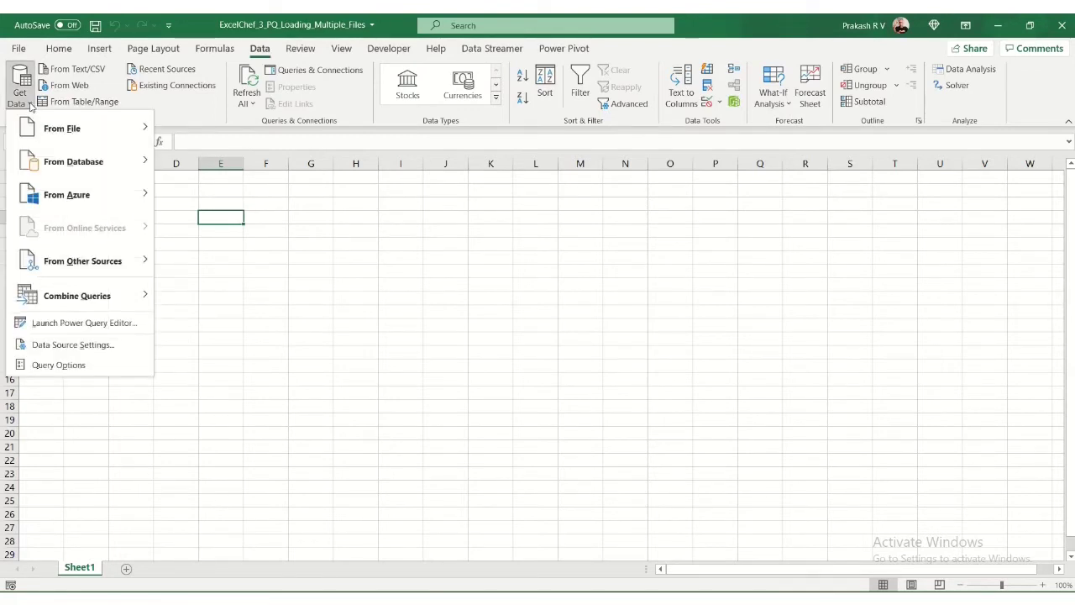
mouse_move(40, 128)
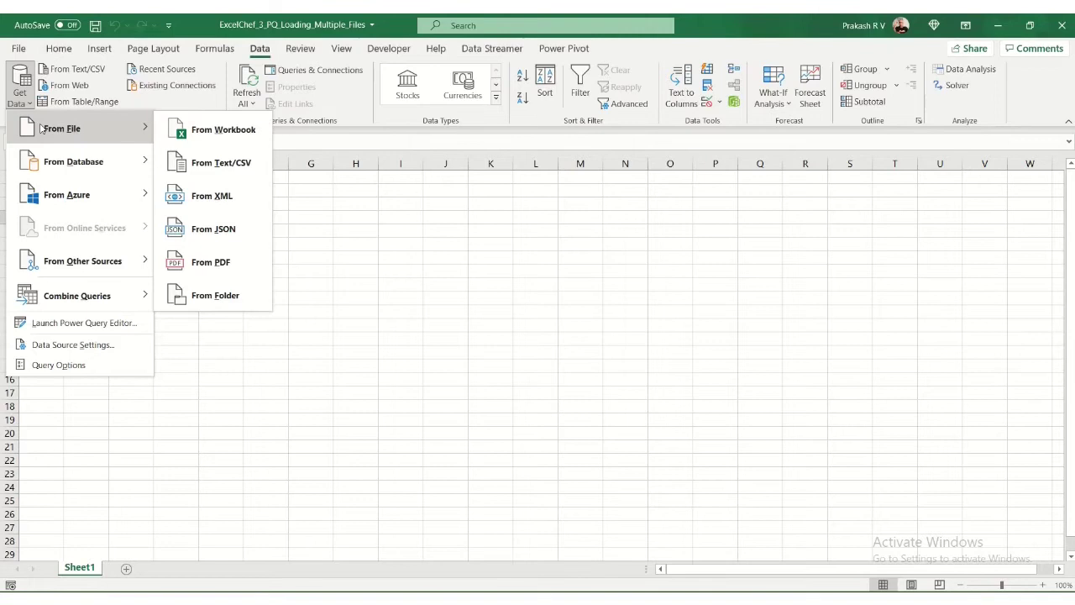
left_click(212, 298)
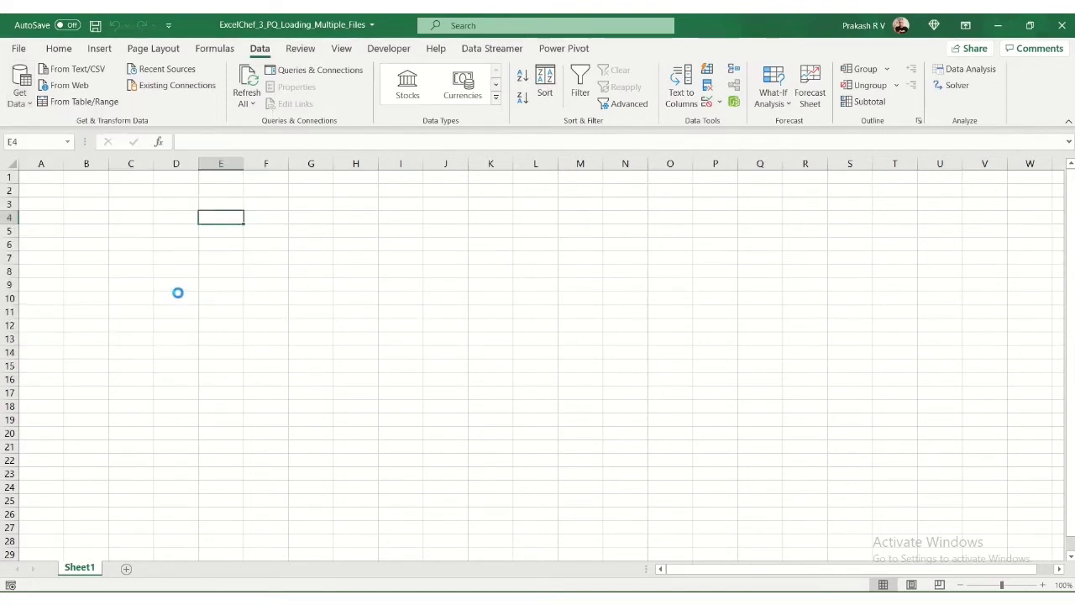
left_click(250, 118)
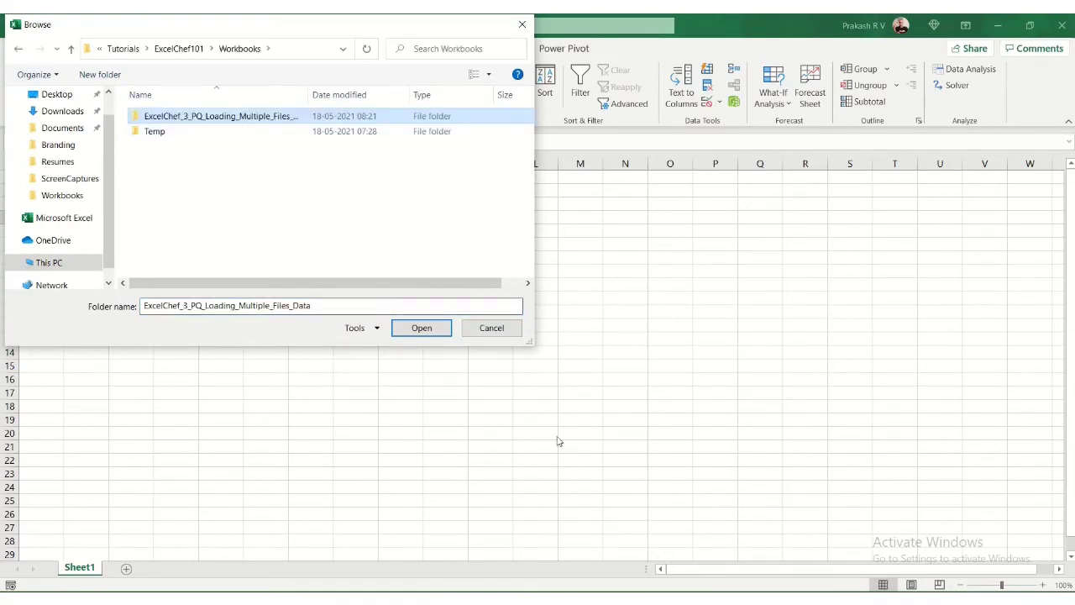
left_click(424, 329)
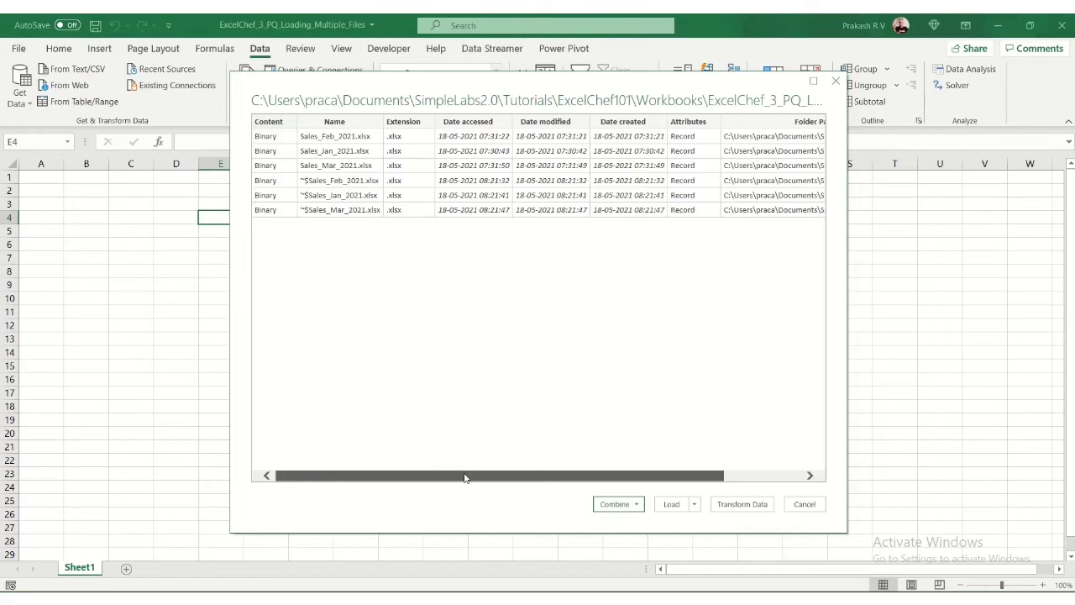
Combine and load the folder's files, extracting Sheet1 from each with the first file as the sample.
left_click_drag(465, 477, 353, 217)
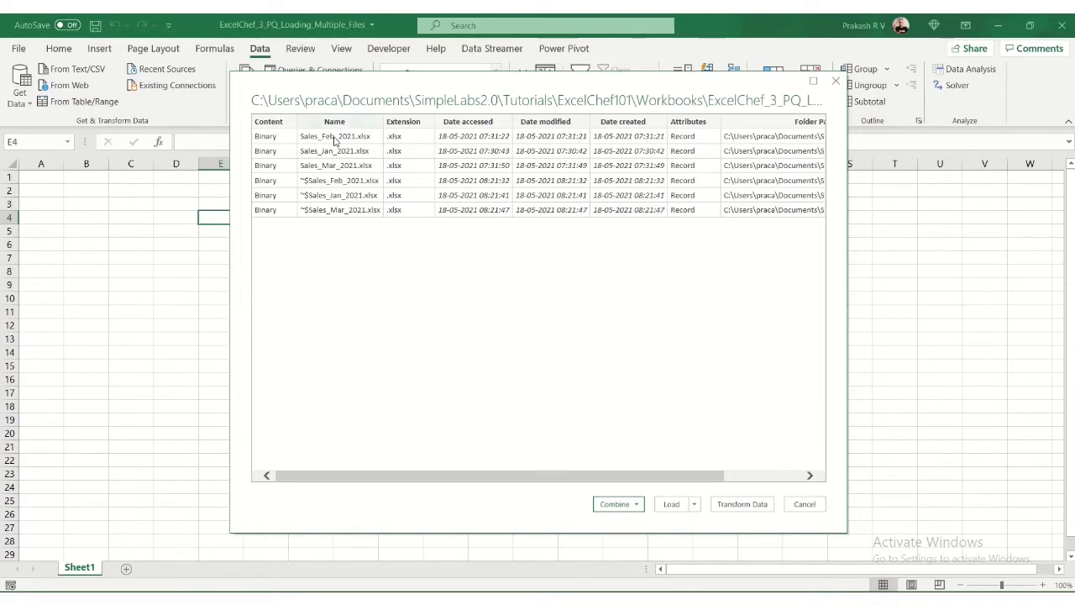
left_click(636, 505)
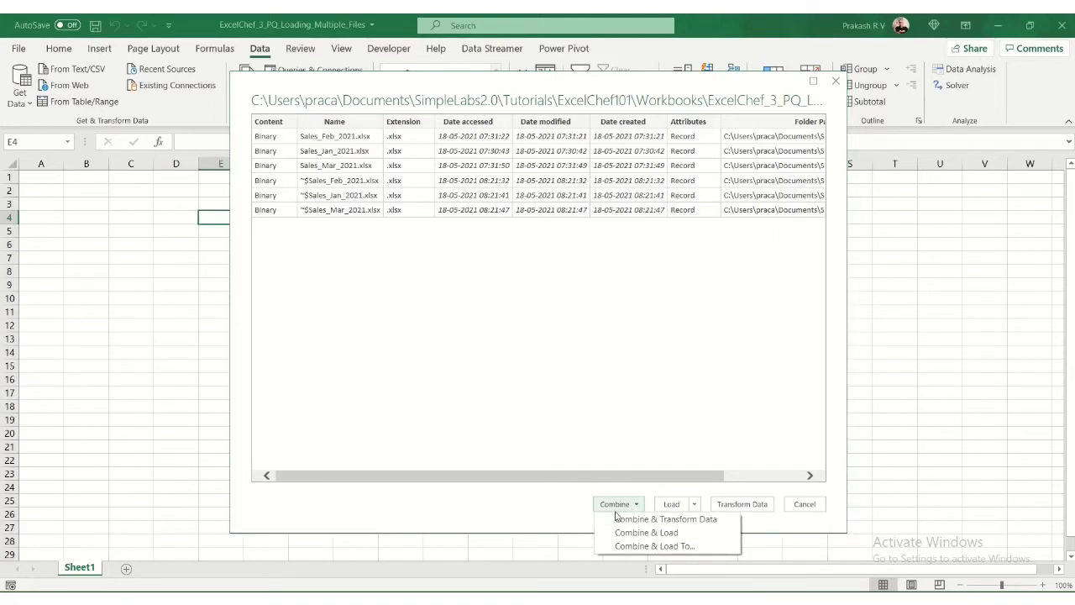
left_click(633, 539)
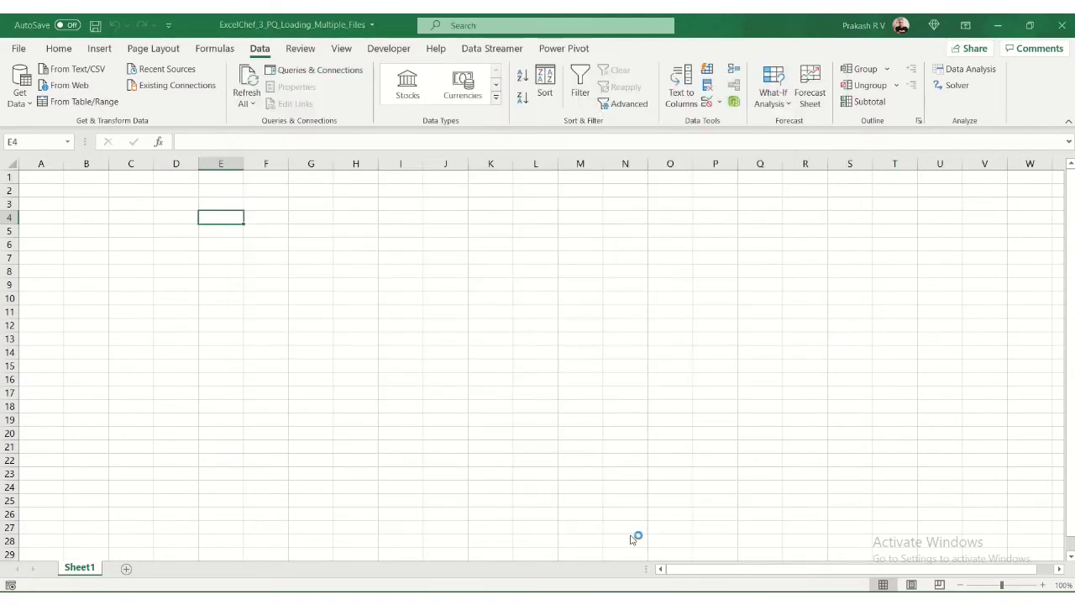
left_click(296, 218)
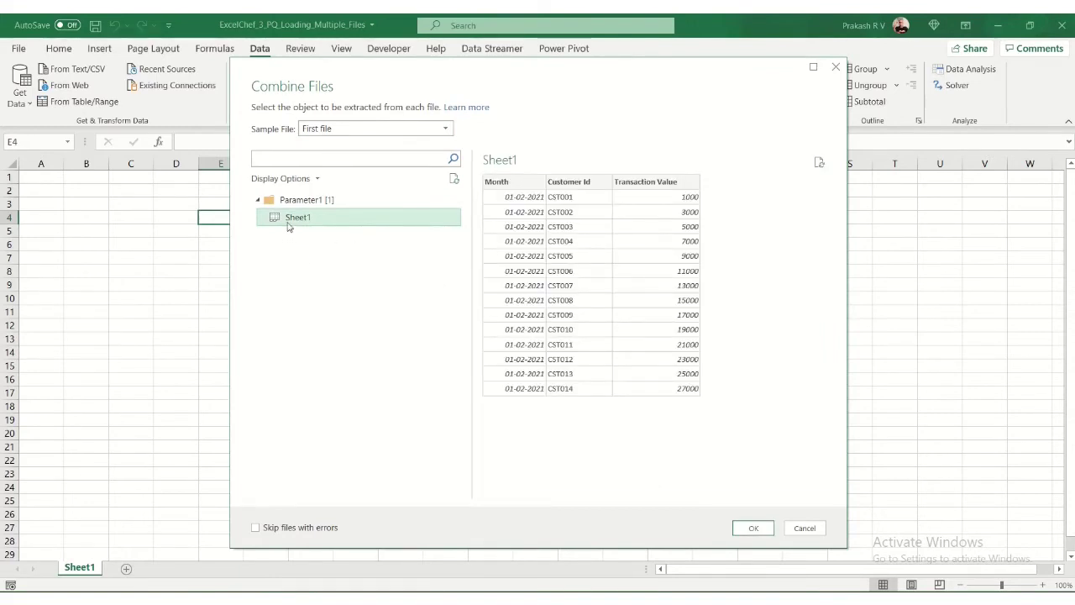
left_click(752, 529)
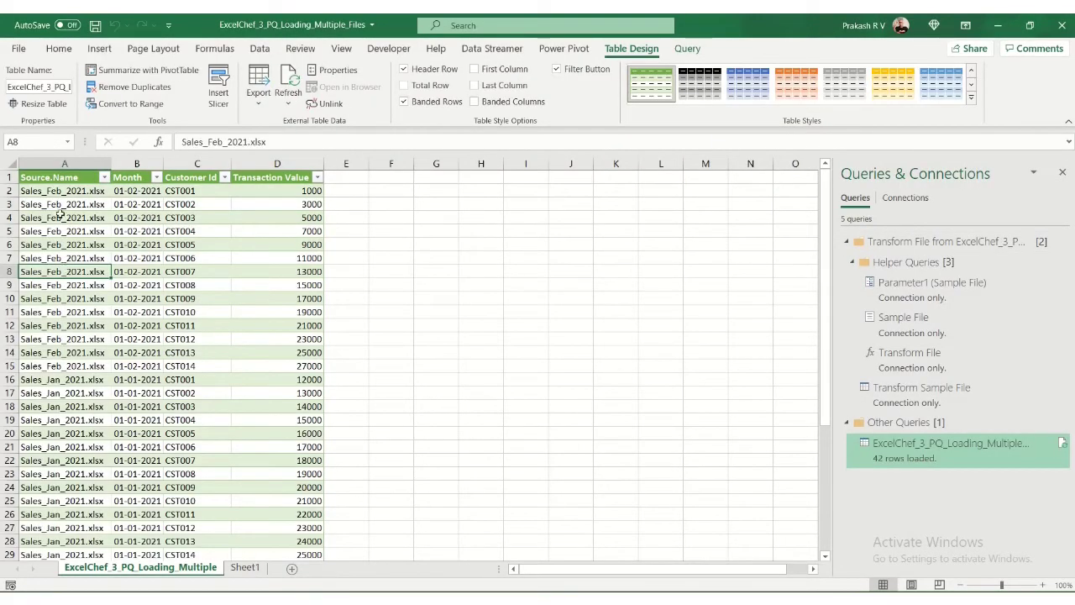
Examine the Month column of the combined table for each month's rows, down to the table's last row.
left_click(143, 192)
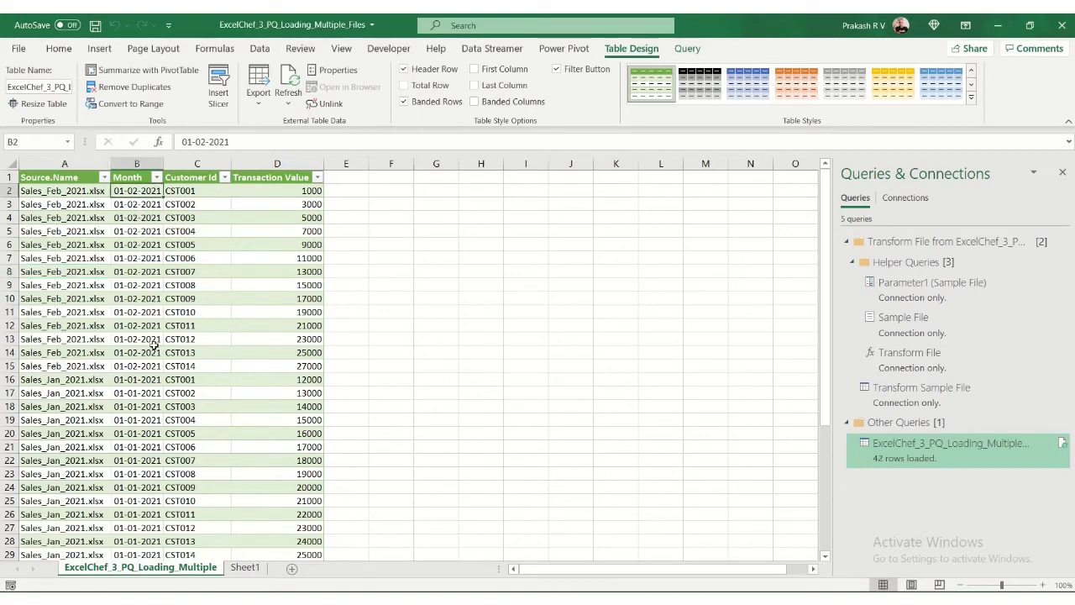
scroll(147, 319, "down", 2)
scroll(126, 437, "up", 2)
left_click(135, 419)
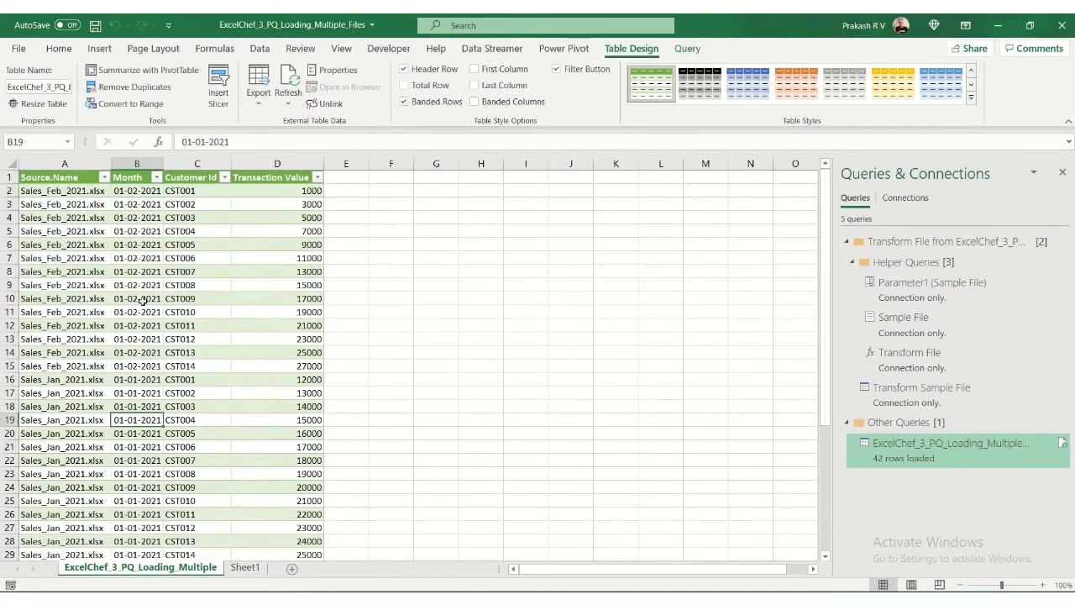
scroll(126, 496, "down", 3)
left_click(125, 491)
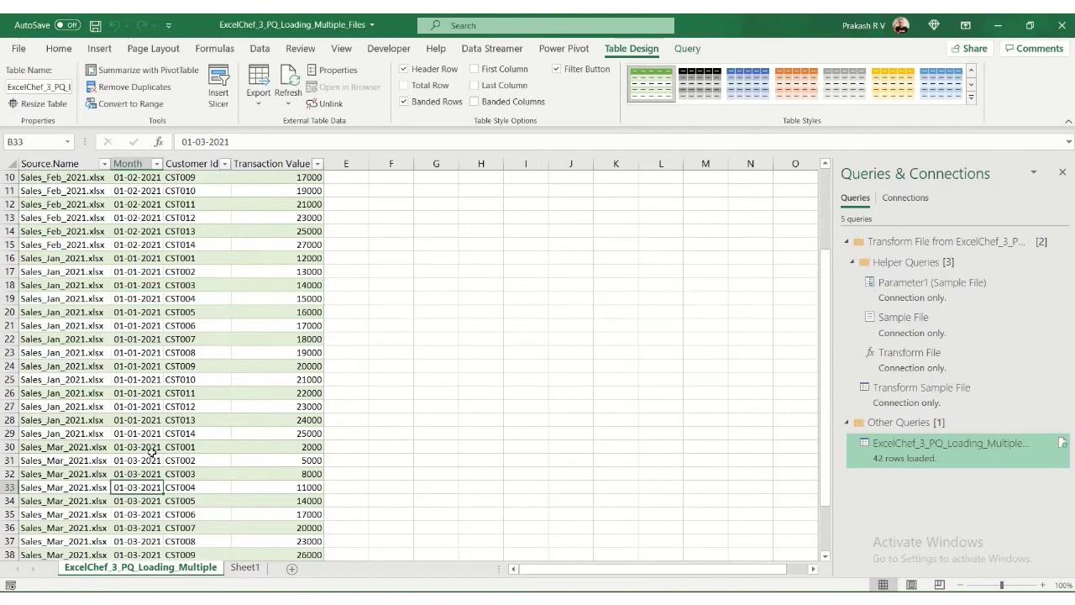
scroll(126, 471, "up", 3)
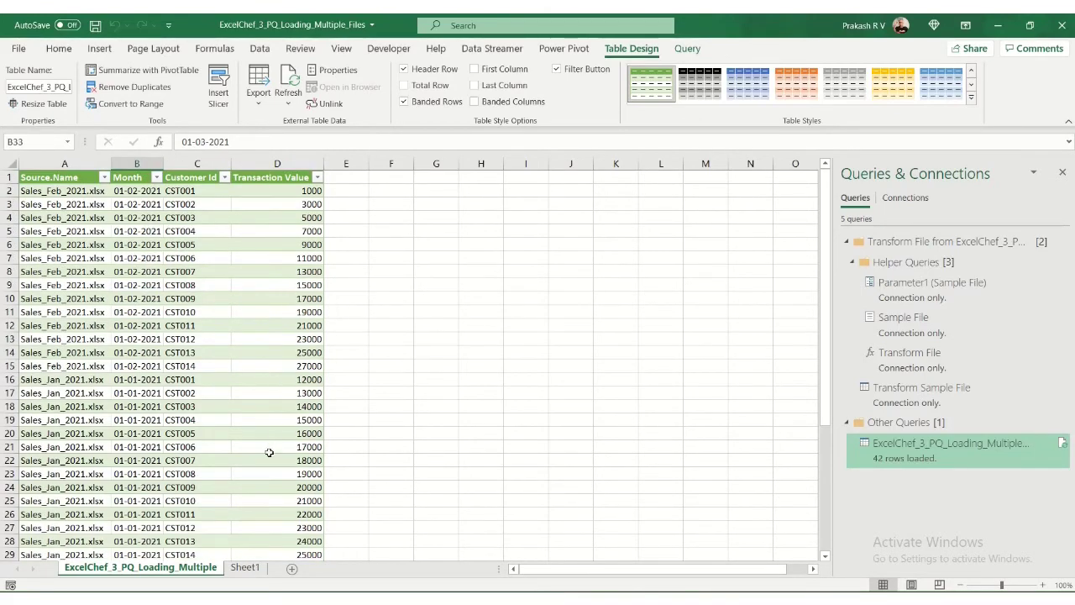
scroll(152, 379, "down", 2)
scroll(324, 202, "up", 2)
scroll(324, 236, "down", 10)
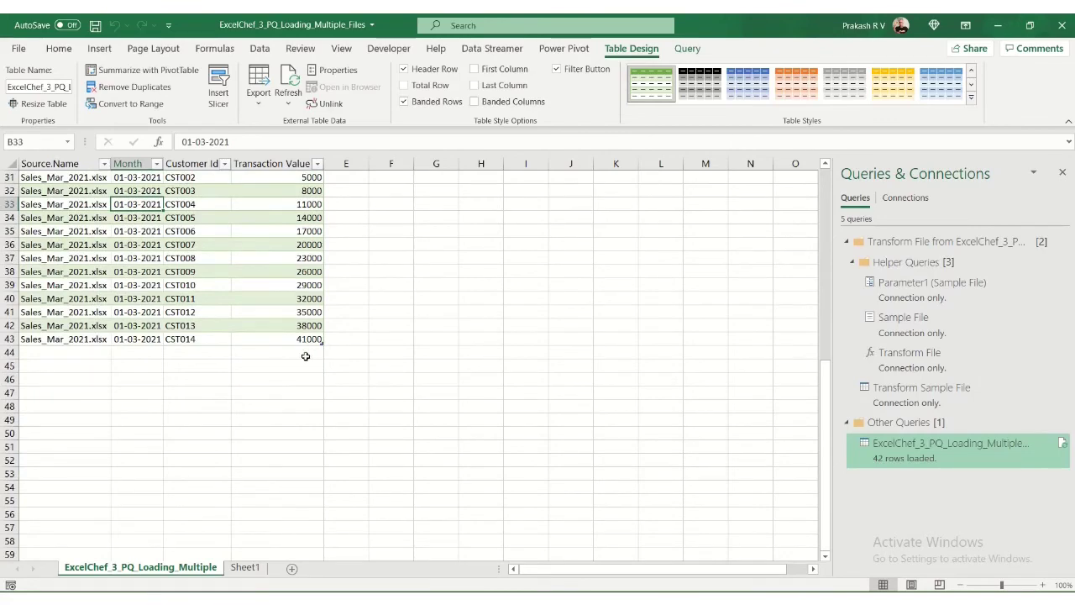
left_click(307, 355)
left_click(481, 191)
scroll(480, 191, "up", 10)
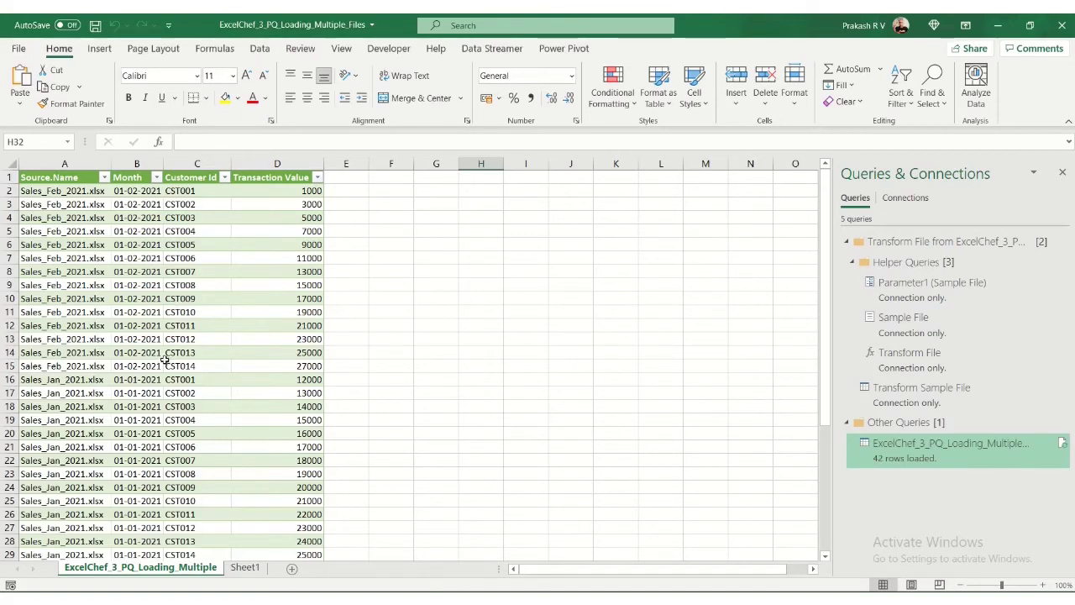
Examine the Source.Name column of the combined table to see which file each row comes from.
left_click(82, 157)
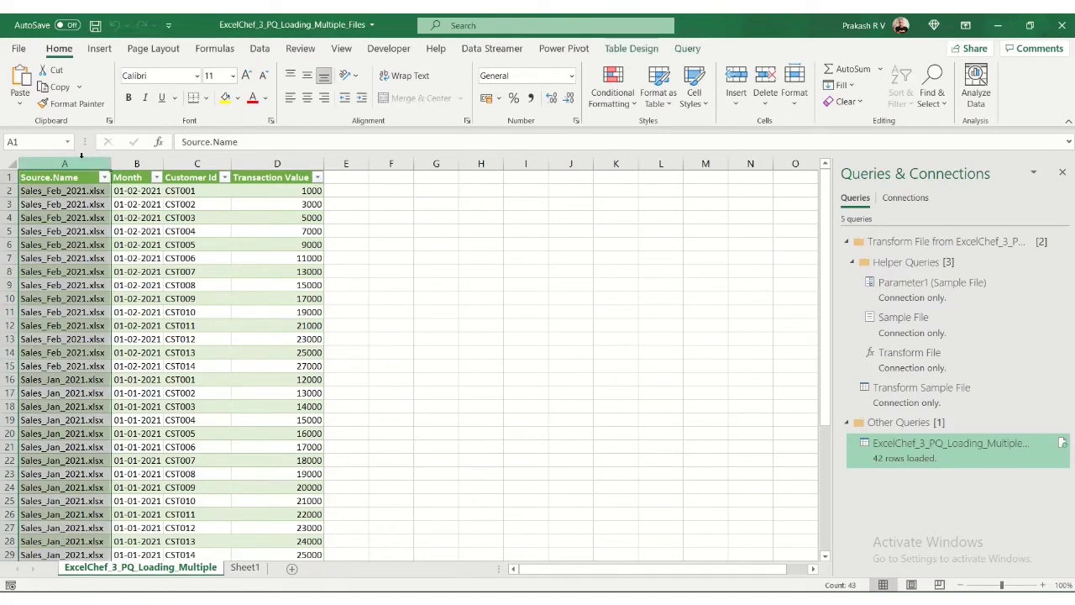
scroll(63, 336, "down", 6)
left_click(66, 327)
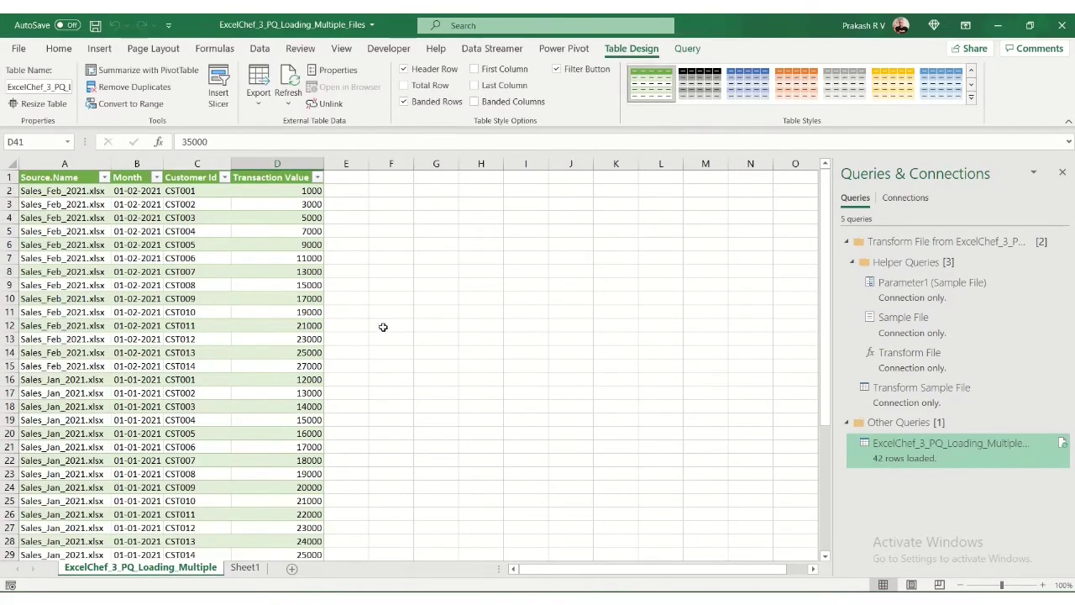
scroll(383, 327, "down", 1)
scroll(383, 327, "down", 6)
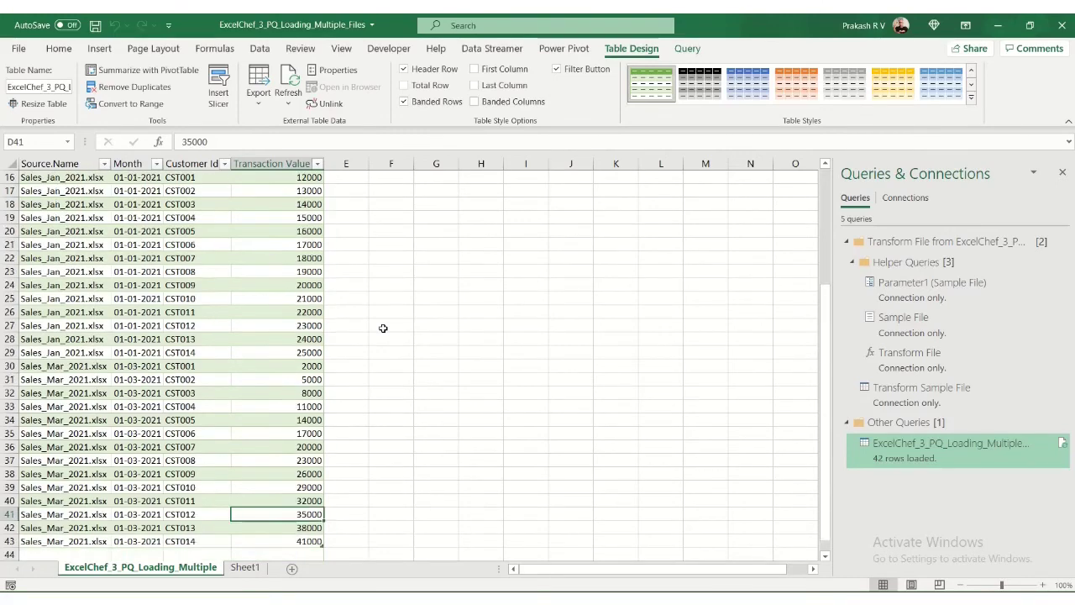
scroll(483, 309, "up", 1)
left_click(391, 285)
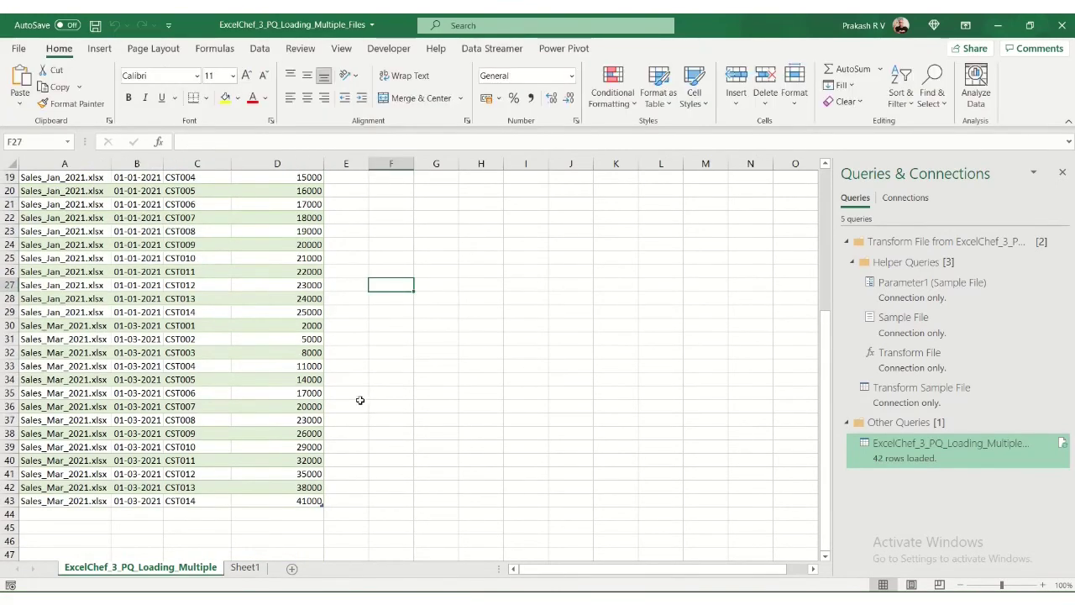
scroll(154, 304, "up", 6)
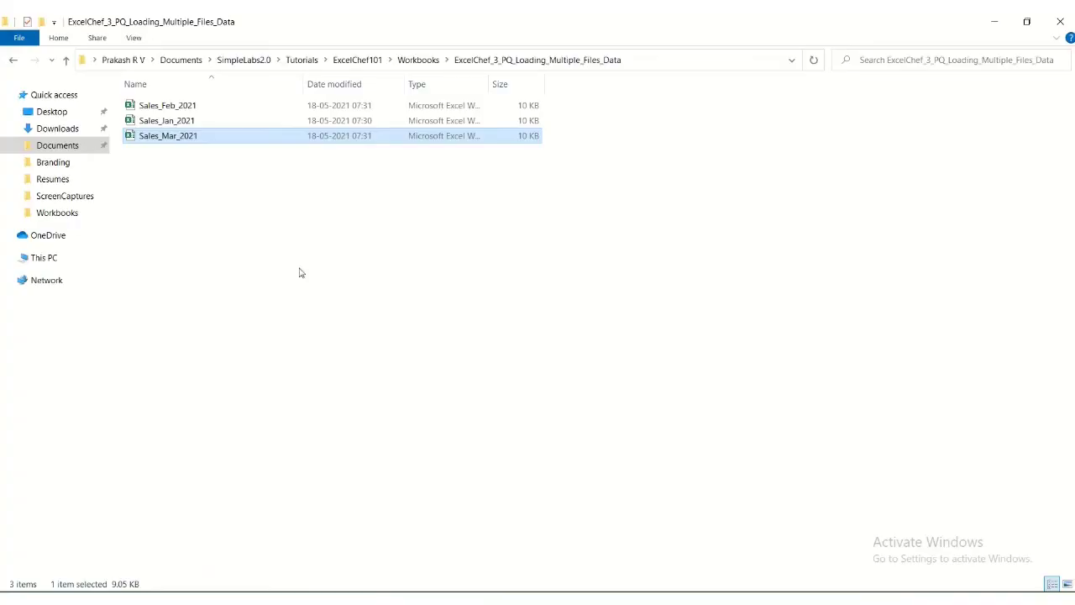
In File Explorer, transfer the Sales_Apr_2021 file from the Workbooks folder into the ExcelChef_3_PQ_Loading_Multiple_Files_Data folder.
left_click(416, 61)
left_click(193, 199)
left_click(244, 182)
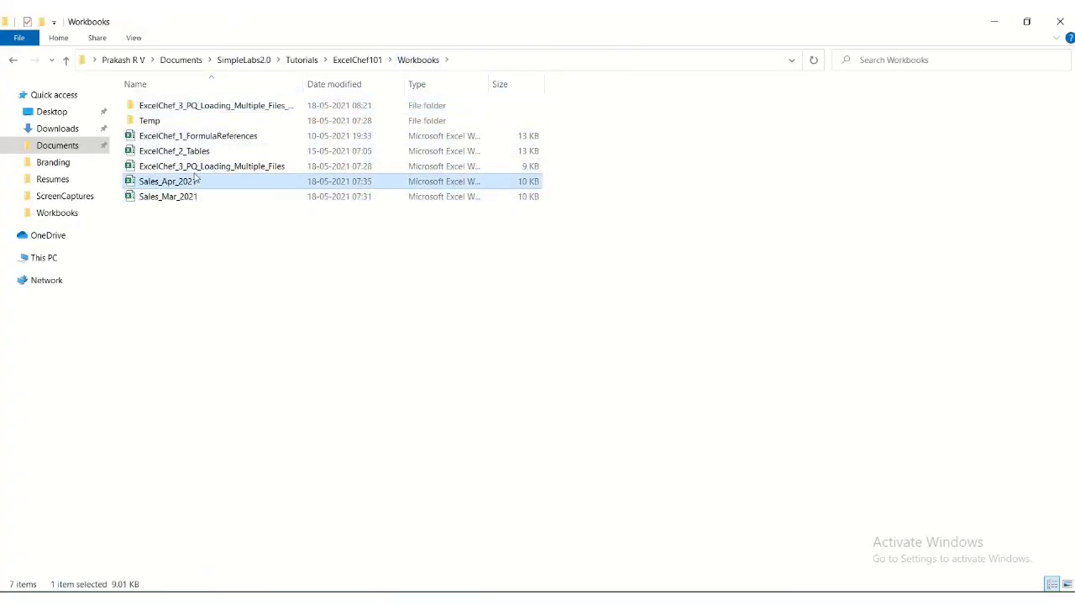
left_click_drag(290, 182, 485, 324)
left_click(220, 199)
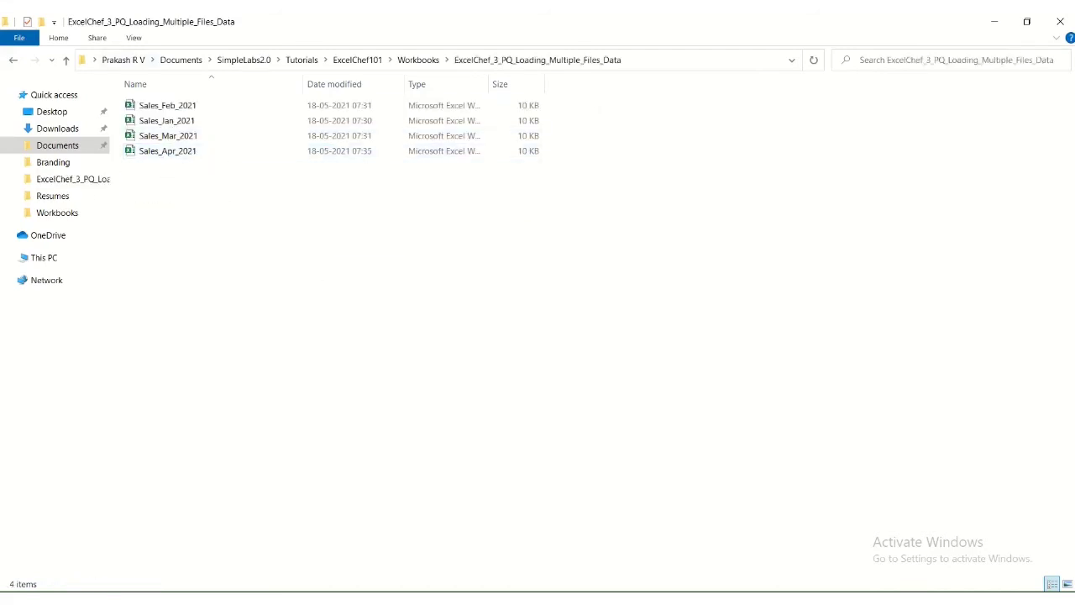
Return to the combined workbook in Excel and refresh all queries to bring in the Sales_Apr_2021 rows.
left_click(467, 599)
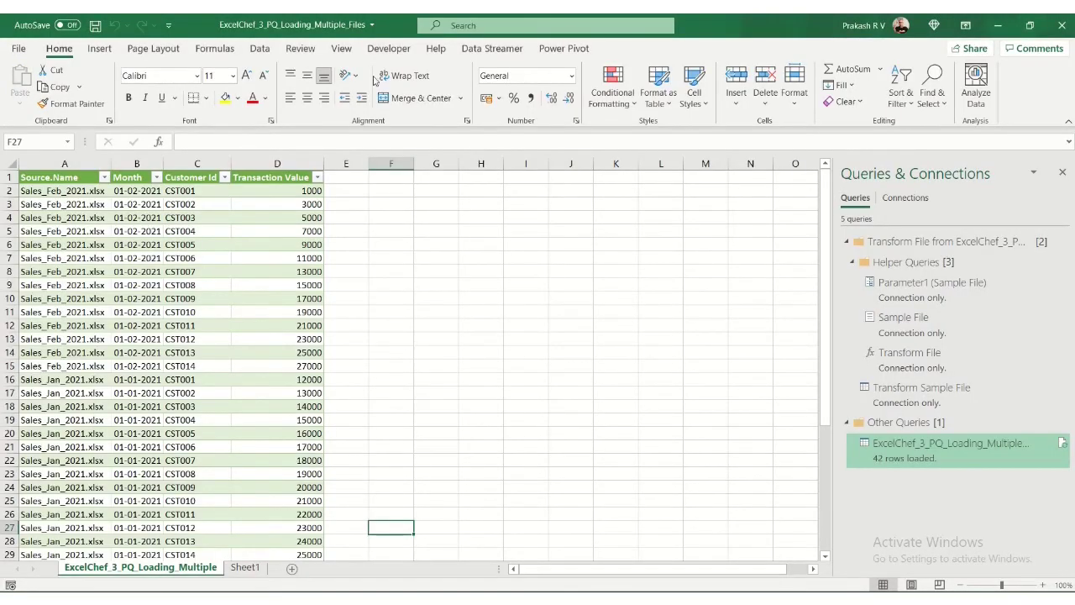
left_click(259, 47)
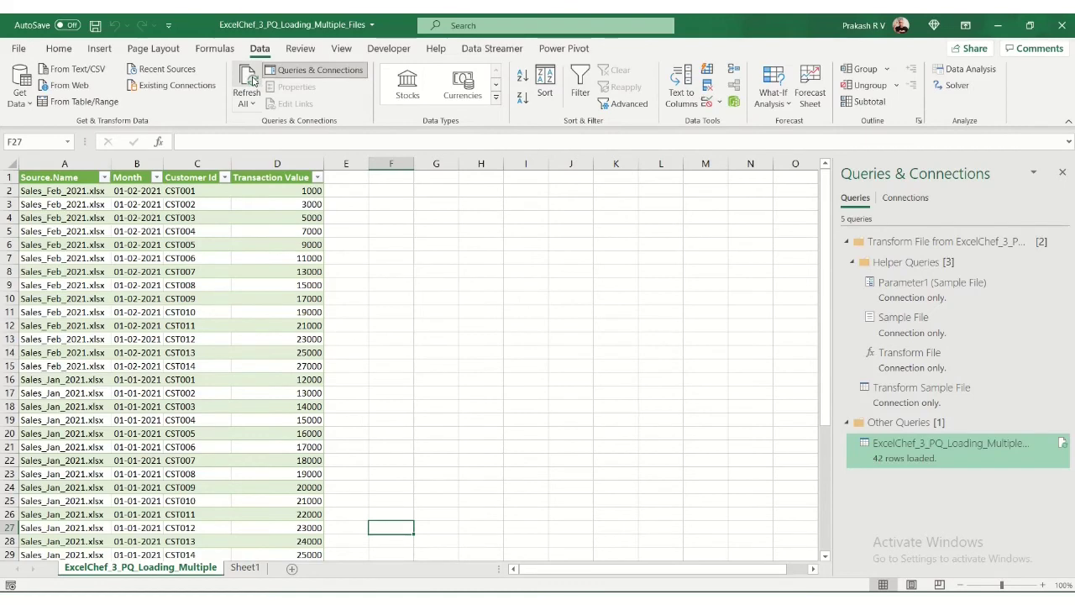
left_click(247, 81)
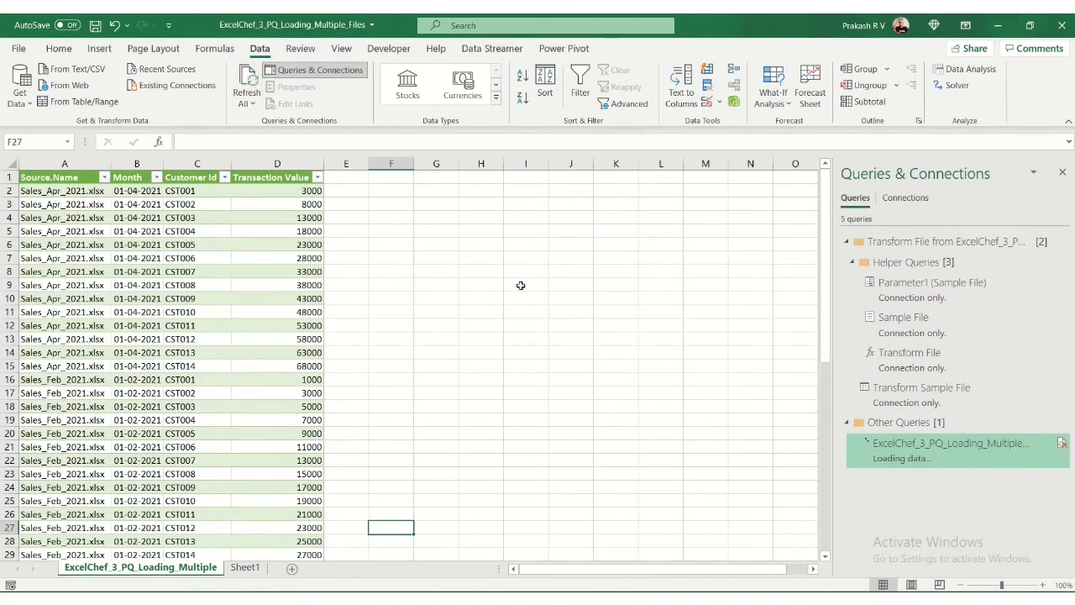
left_click(81, 193)
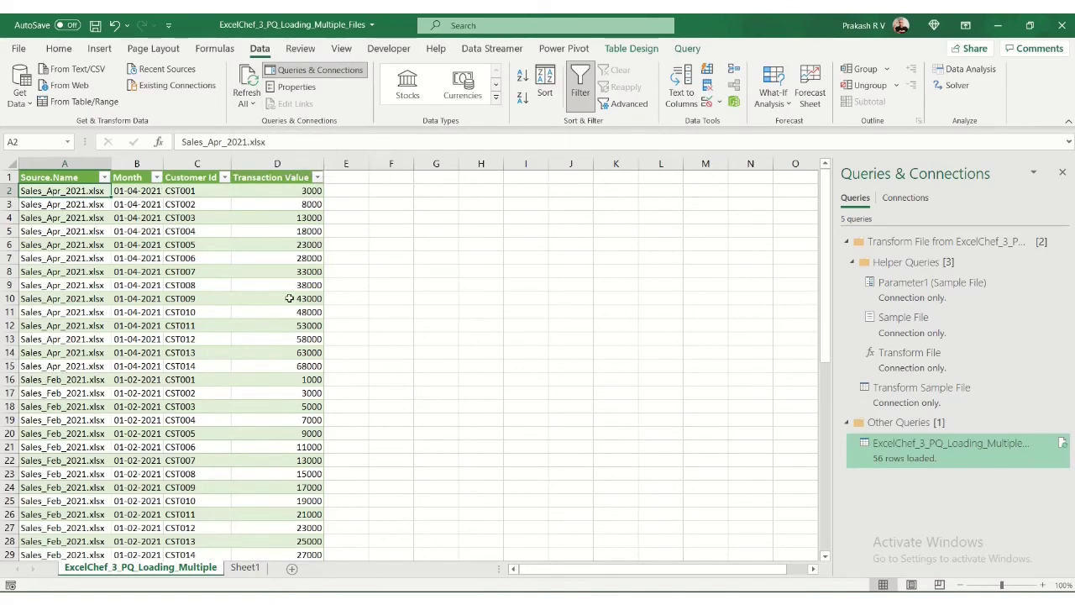
In File Explorer, delete the Sales_Jan_2021 file from the ExcelChef_3_PQ_Loading_Multiple_Files_Data folder.
scroll(288, 299, "down", 3)
scroll(283, 300, "up", 3)
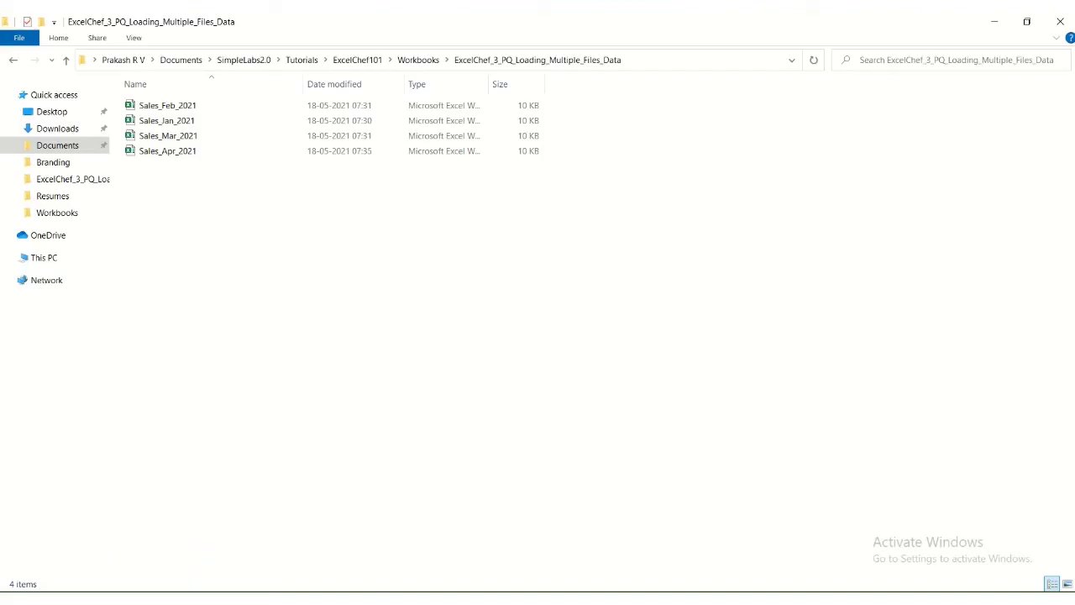
left_click(183, 121)
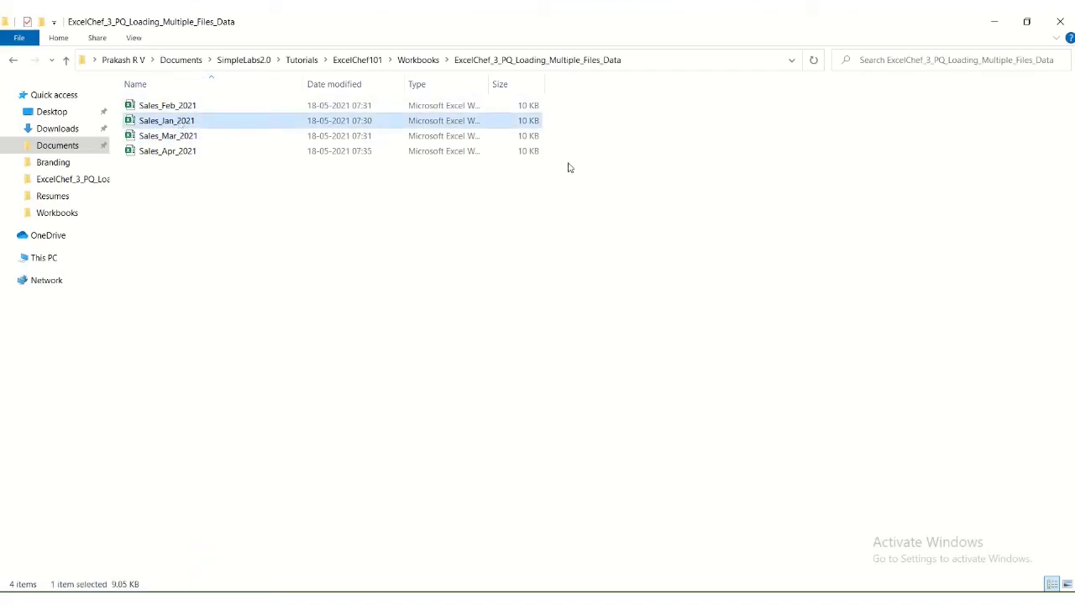
key("Delete")
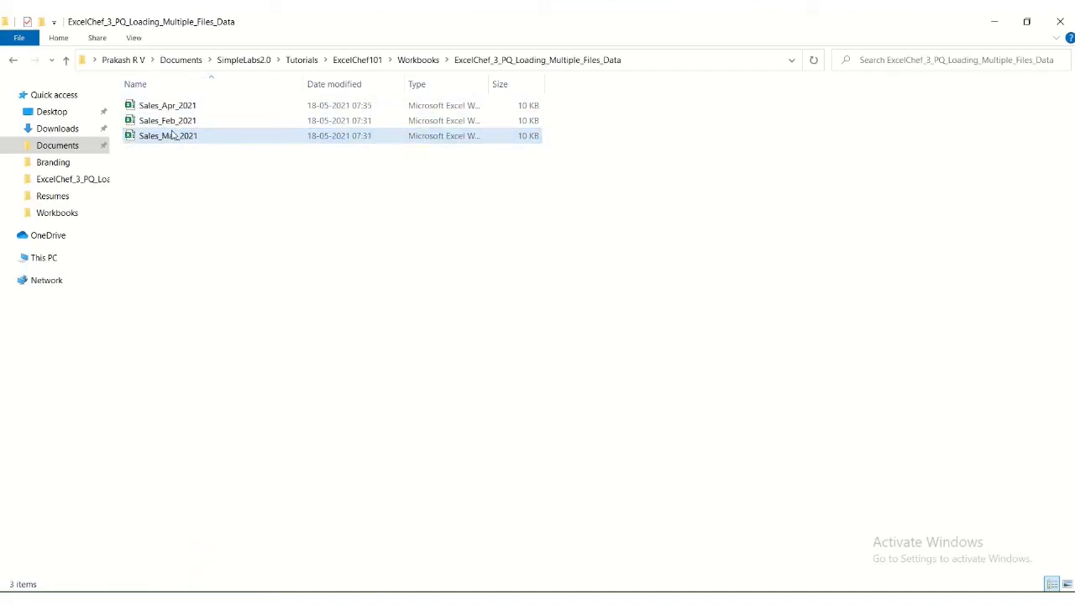
Return to the combined workbook in Excel, refresh all queries to drop the Sales_Jan_2021 rows, and check the table down to its last row.
key("alt+Tab")
left_click(249, 80)
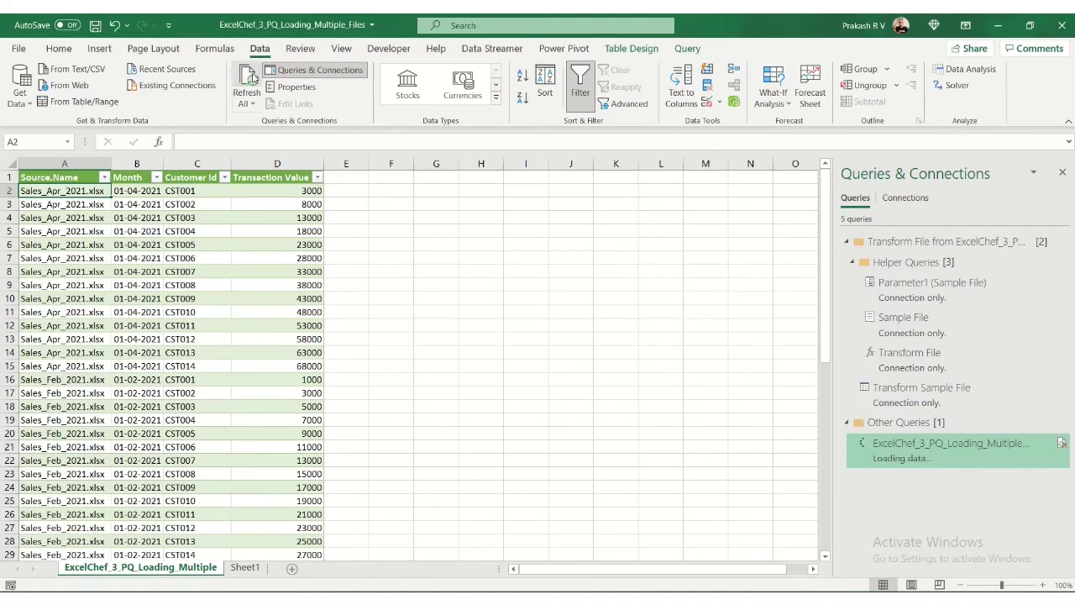
scroll(254, 326, "down", 7)
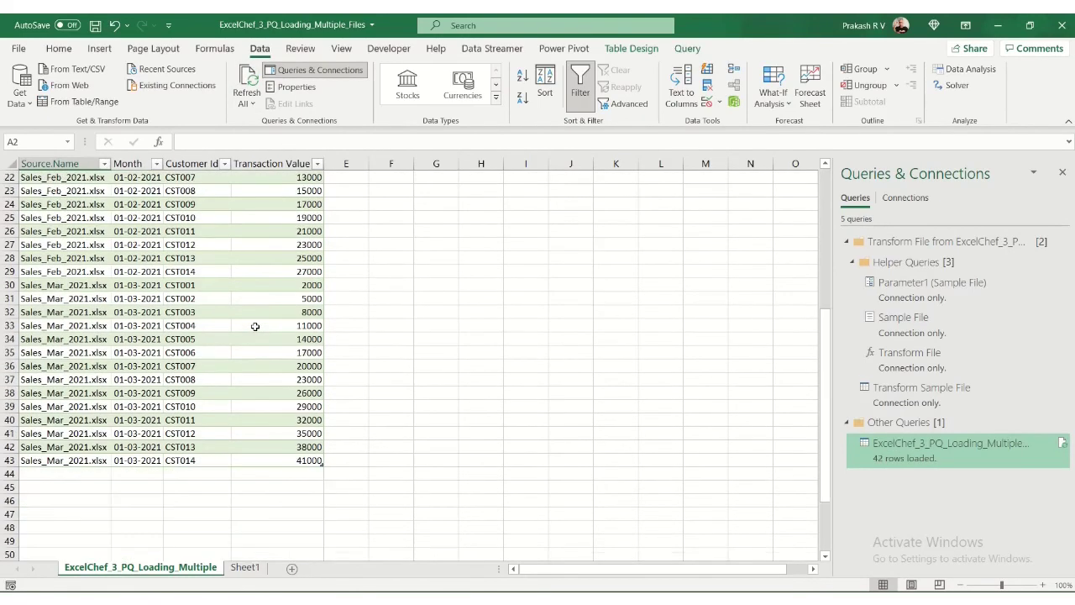
scroll(255, 326, "up", 7)
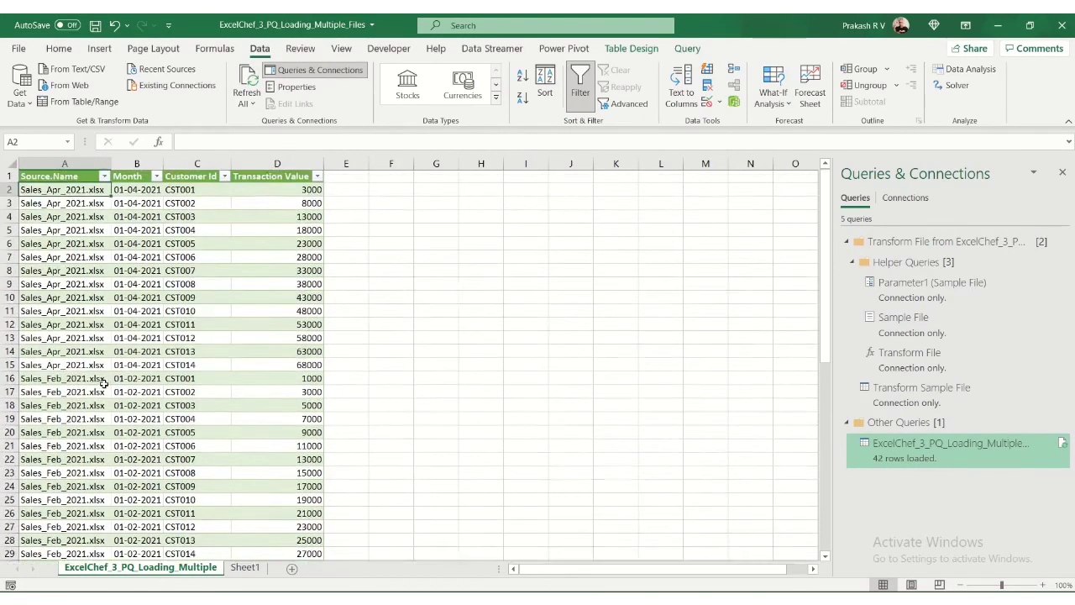